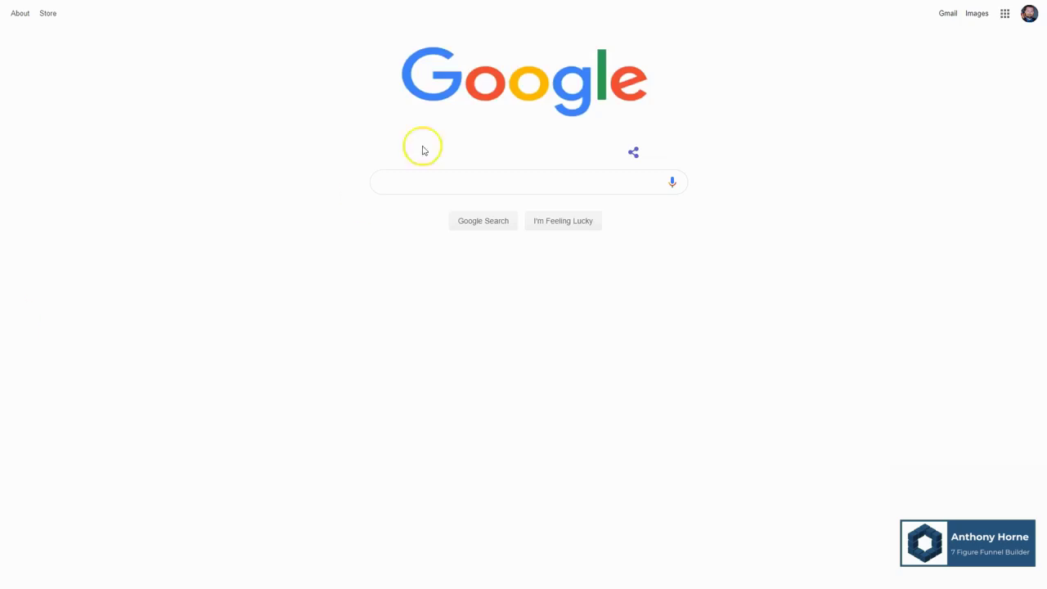
Enter "ROBOT VACUUM" as a Google query and review the suggested related searches without running it
click(451, 188)
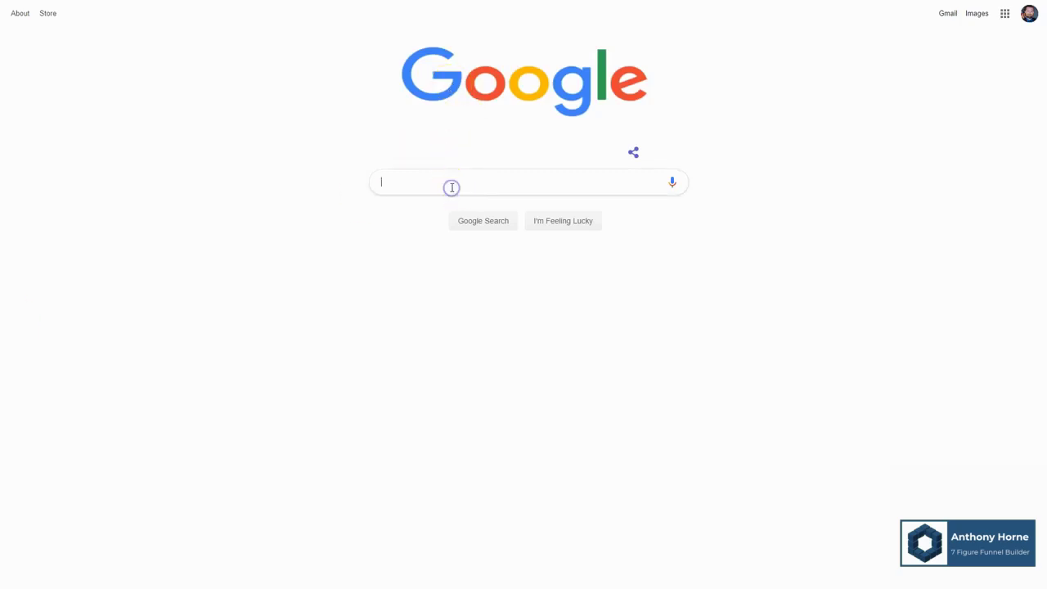
text(ROBOT)
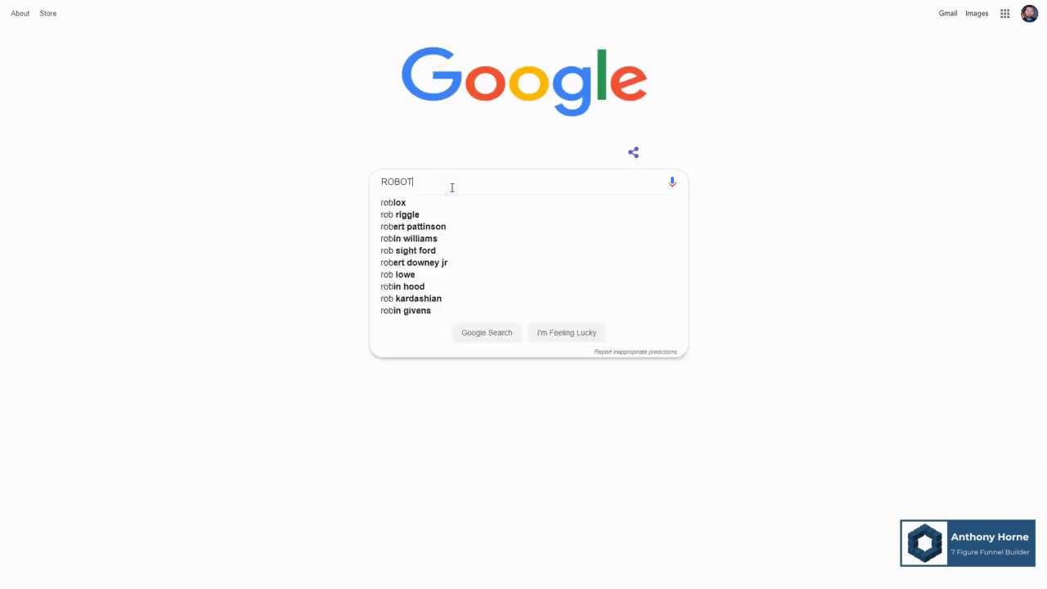
text( VACUUM)
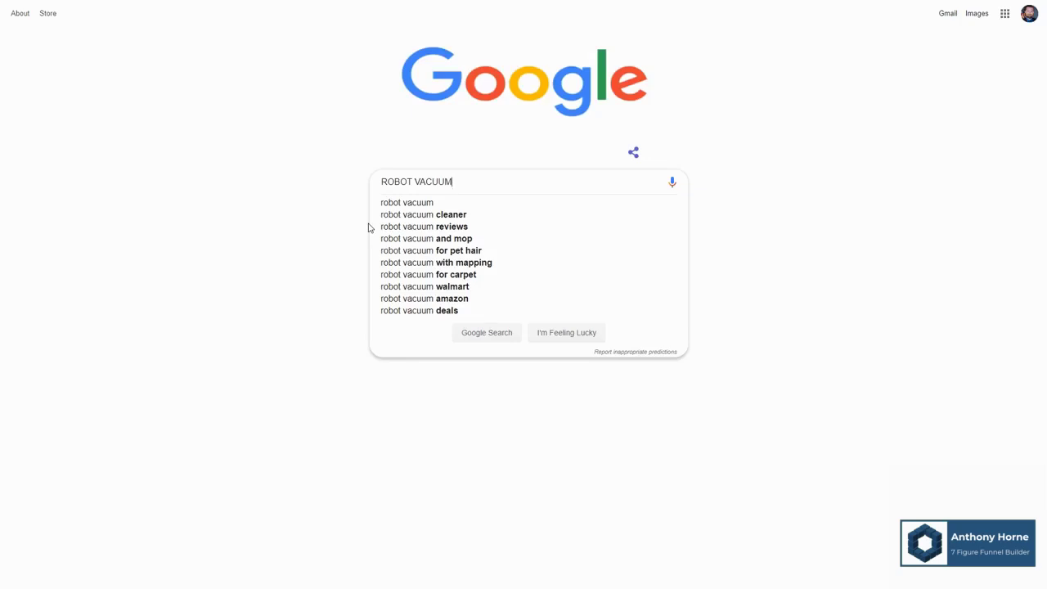
scroll(368, 228, down, 1)
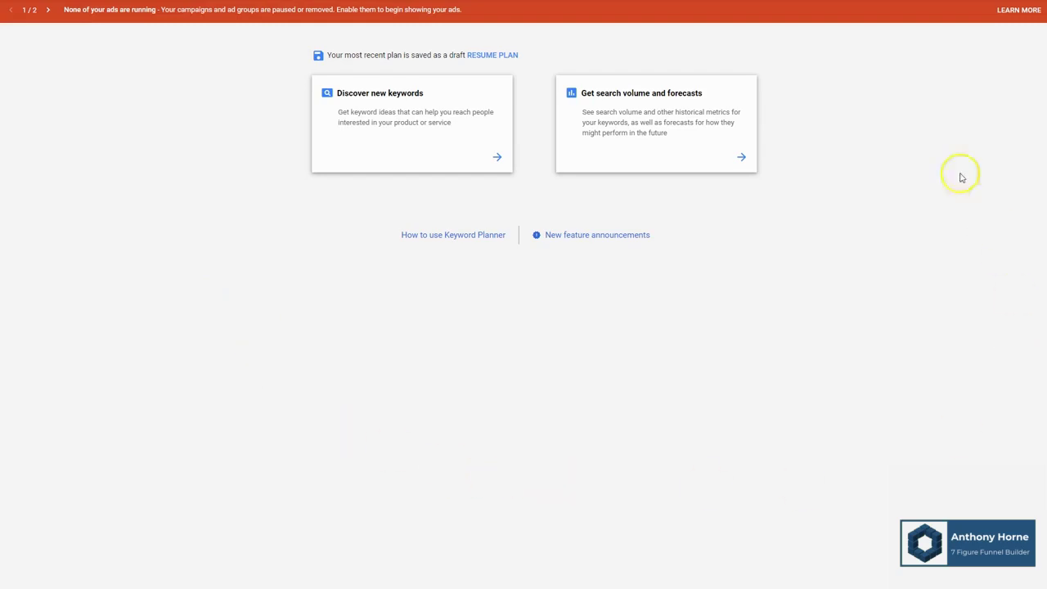
In Keyword Planner, get search volume and forecasts for the robot vacuum keyword list, including "best robot vacuum", "best robot vacuum cleaner" and "best robot vacuum for pet hair"
click(690, 155)
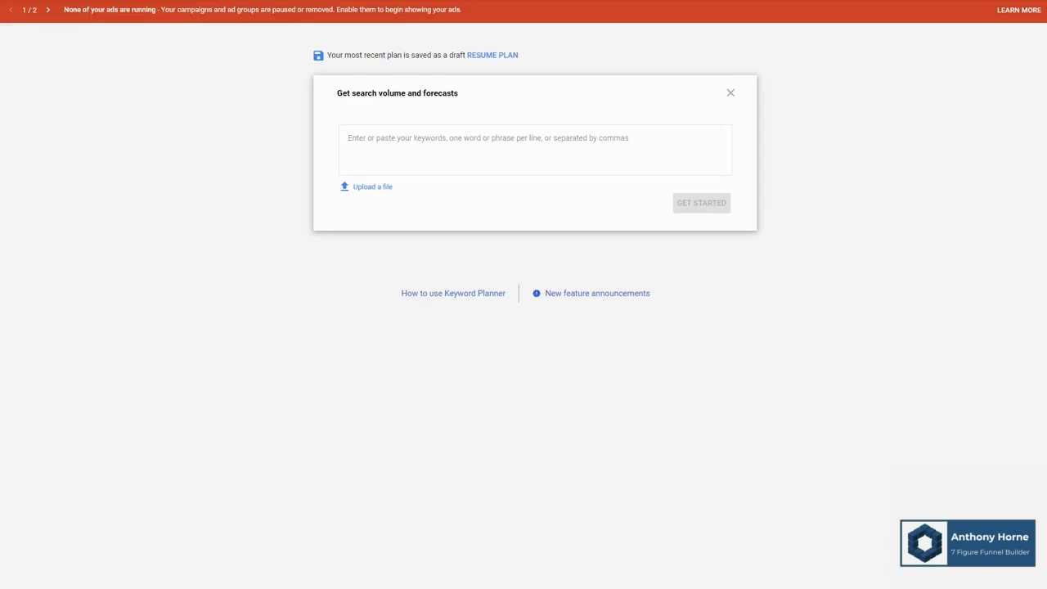
click(422, 138)
text(best robot vacuum best robot vacuum cleaner best robot vacuum for dog hair best robot vacuum for pet hair best robot vacuum for pets robot vacuum cleaner comparison robot vacuum cleaner reviews robot vacuum comparison robot vacuum dog hair robot vacuum reviews where to buy robot vacuum where to buy robot vacuum cleaners best robot vacuum 2019 Best budget robot vacuum)
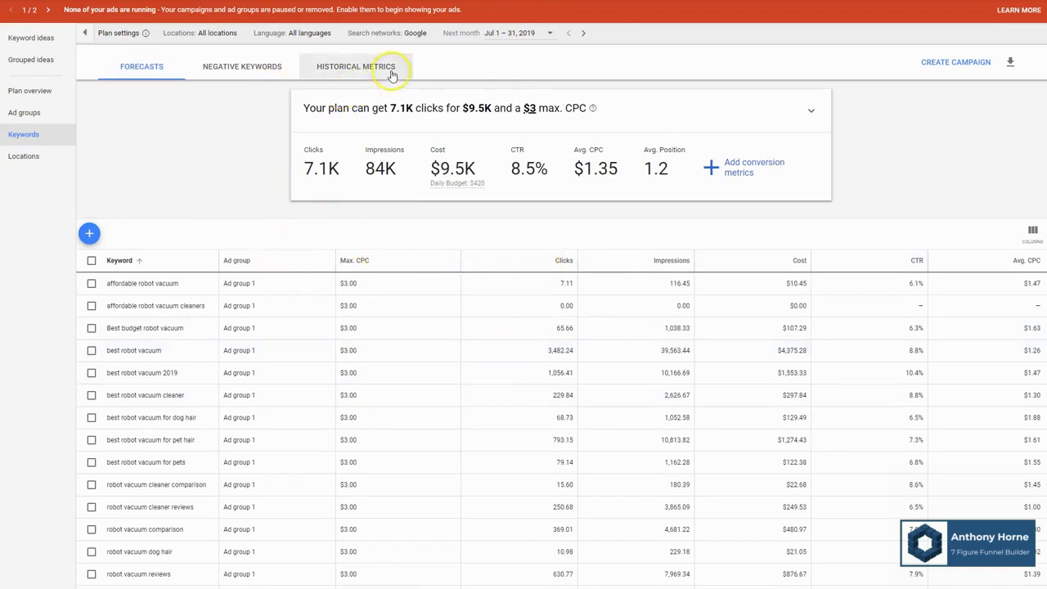
Show the historical metrics for the planned keywords and sort them by average monthly searches, highest first
click(331, 76)
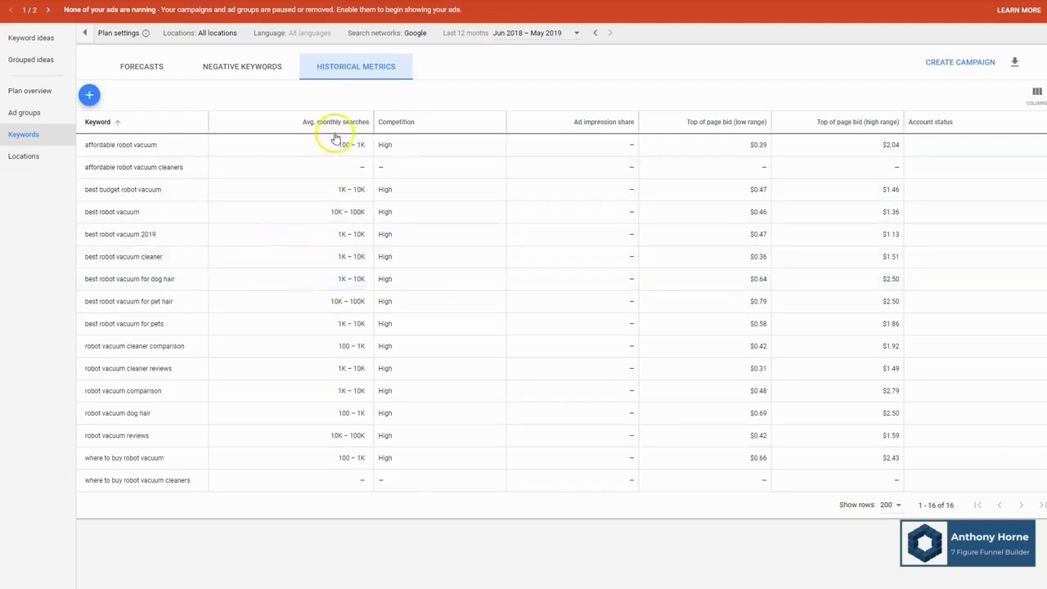
mouse_move(340, 114)
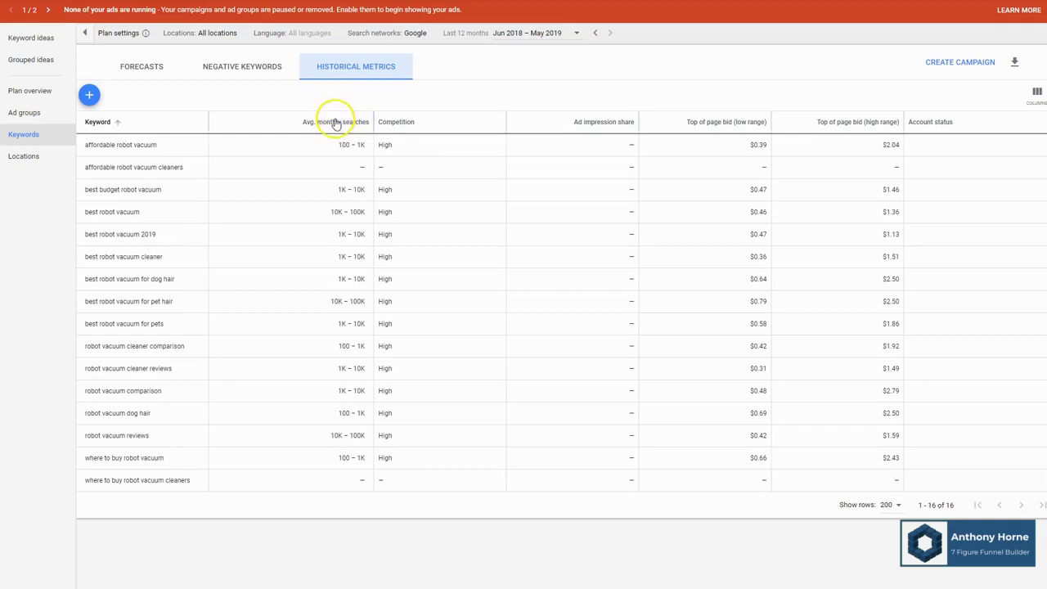
click(335, 121)
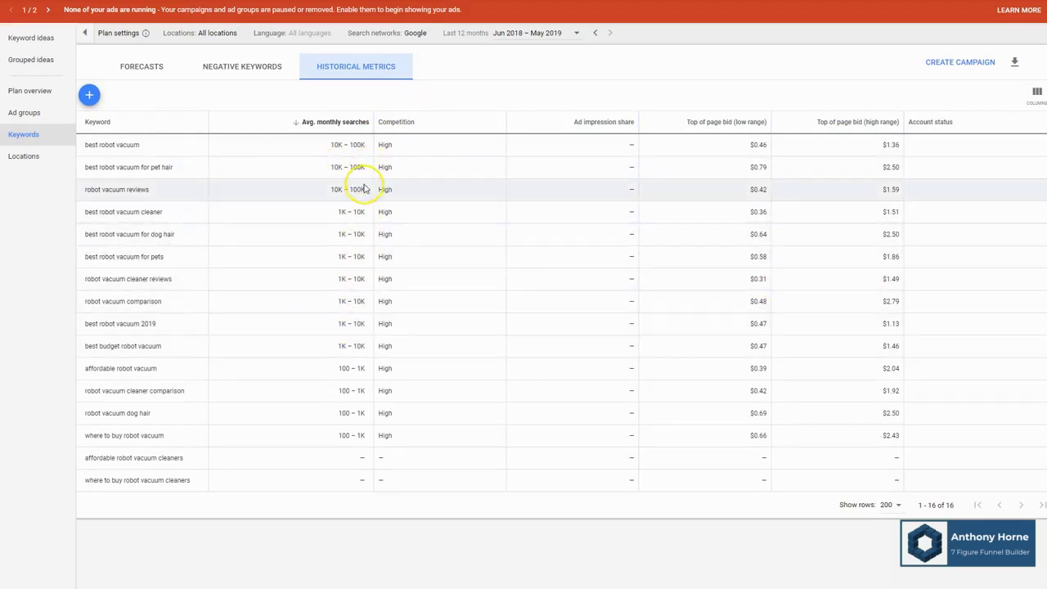
mouse_move(318, 129)
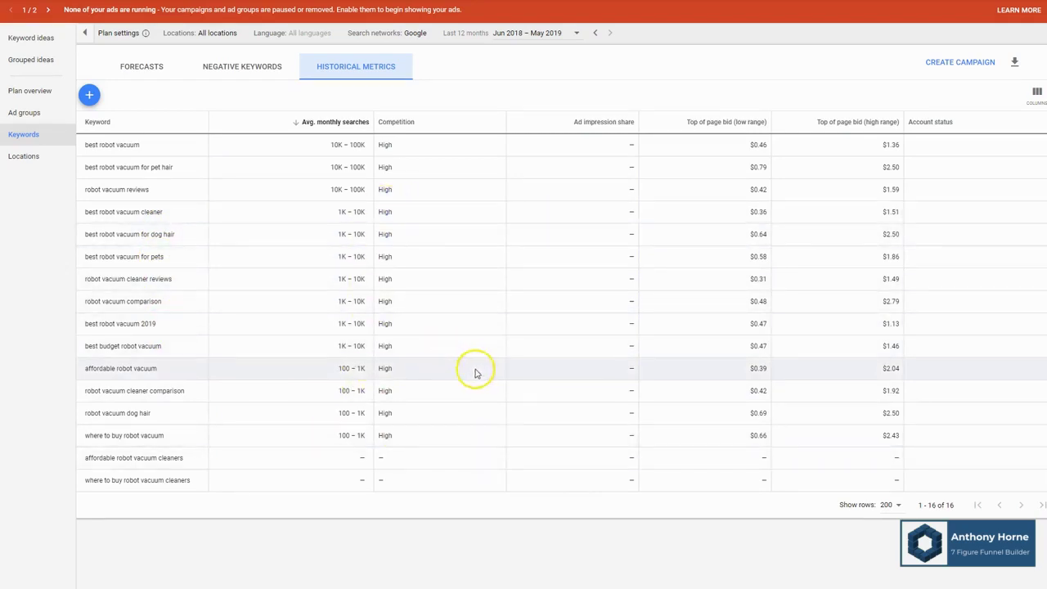
Get keyword ideas based on the copied robot vacuum keyword list, from "affordable robot vacuum" to "robot vacuum comparison"
click(26, 41)
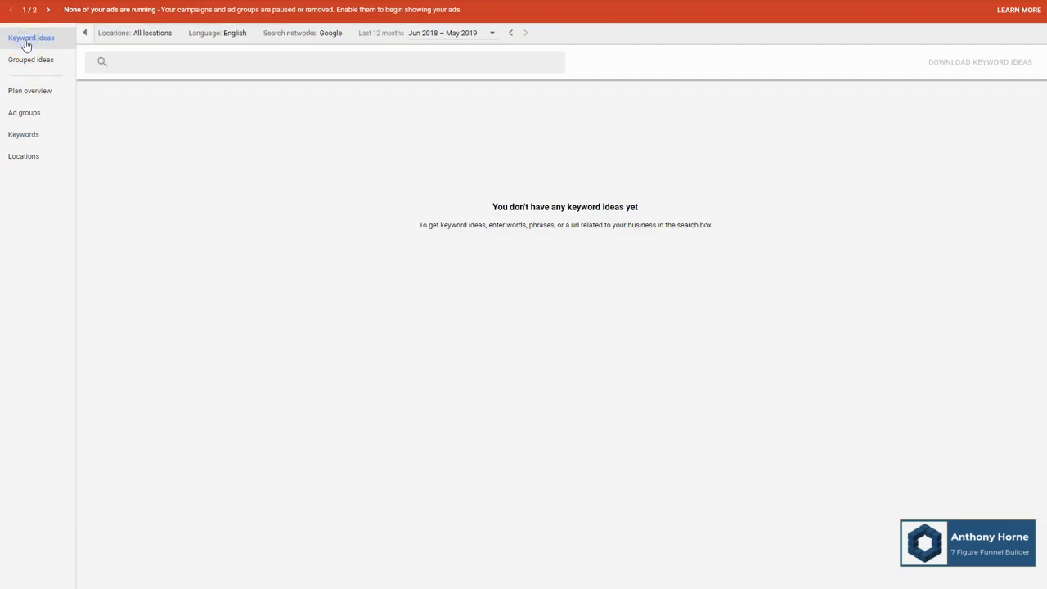
click(248, 63)
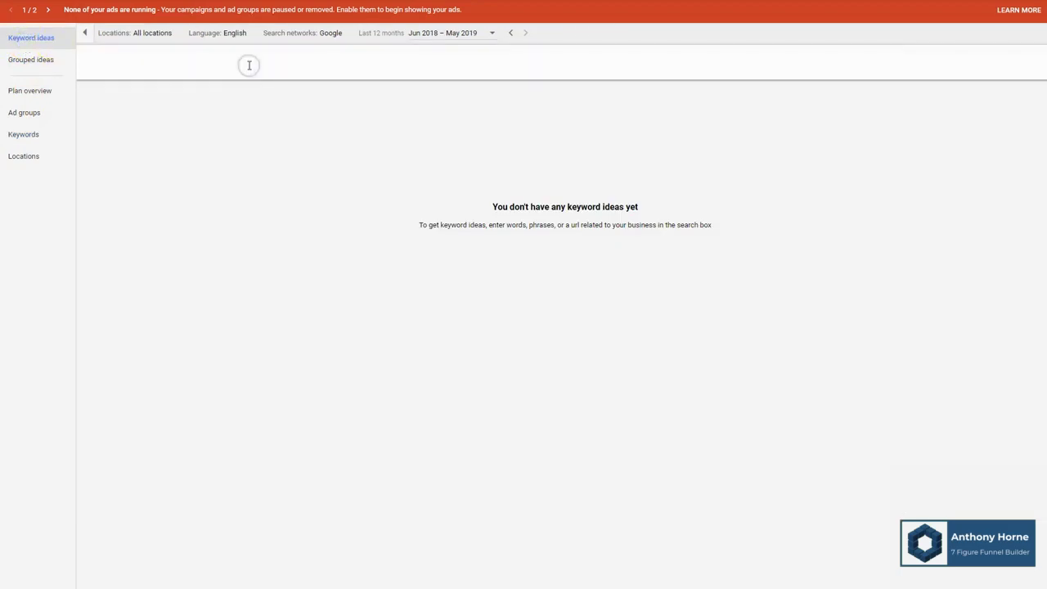
click(272, 71)
key(ctrl+v)
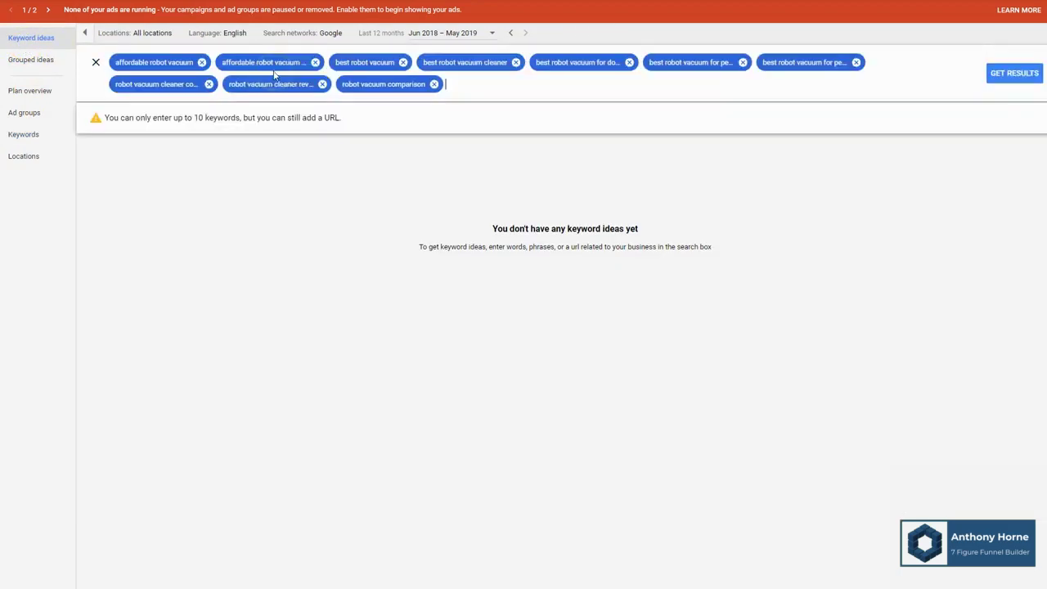
click(1004, 78)
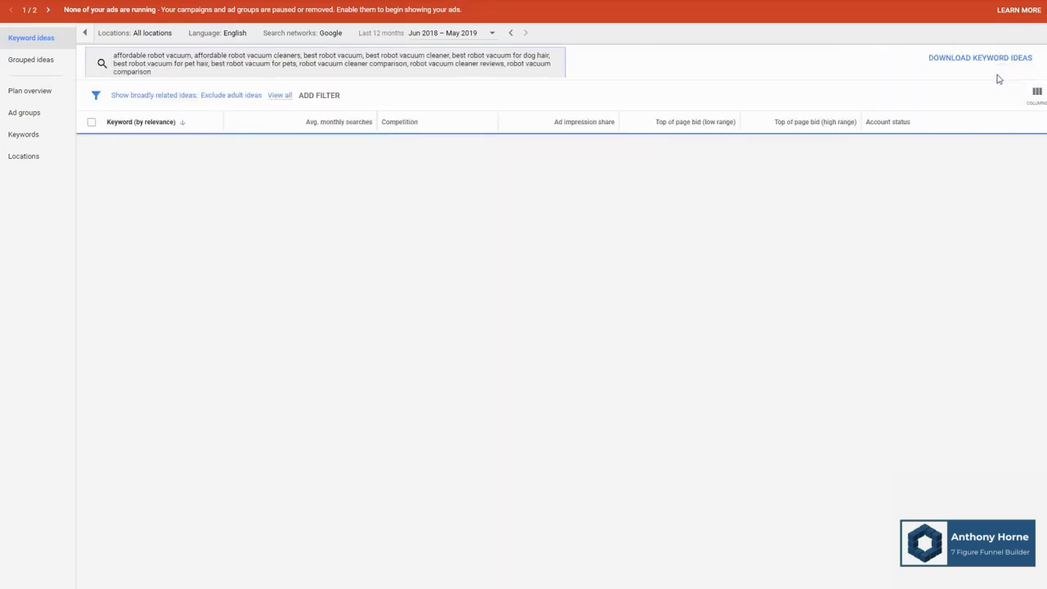
click(962, 77)
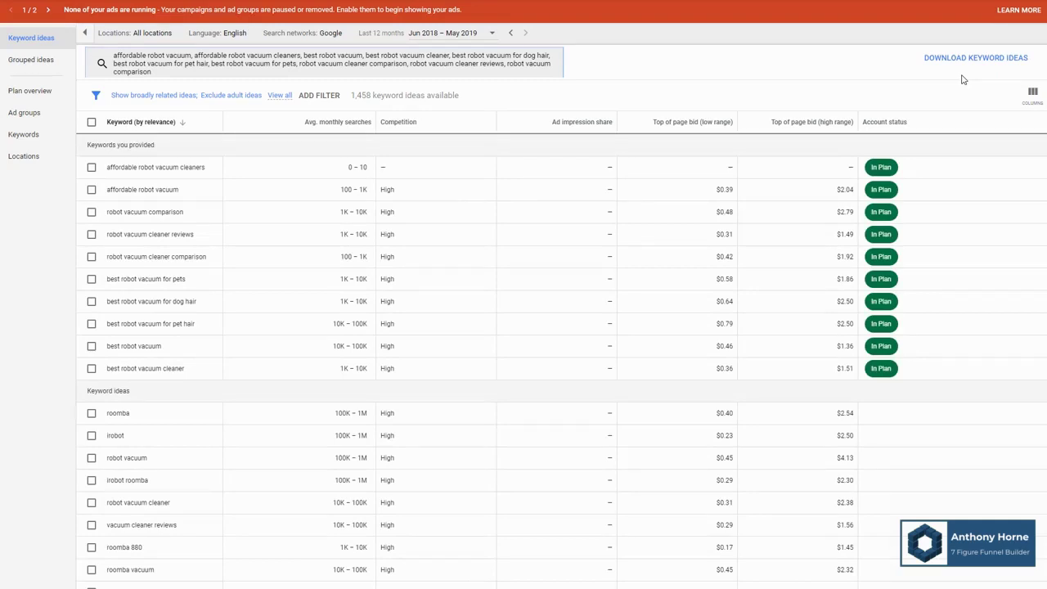
Examine the suggested keyword ideas along with their average monthly searches, competition and top-of-page bids
scroll(532, 488, down, 2)
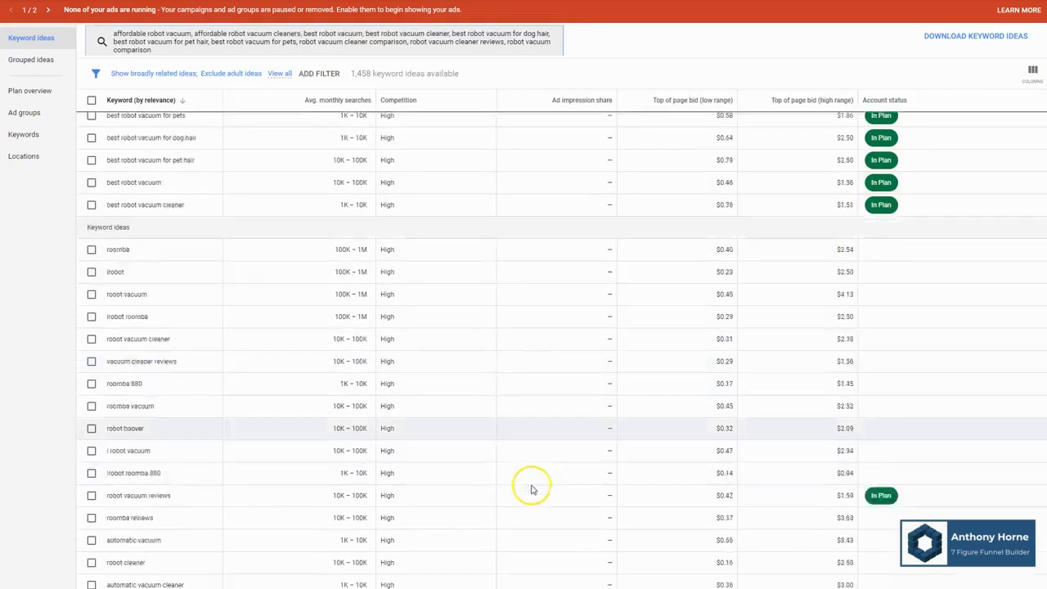
scroll(532, 489, down, 4)
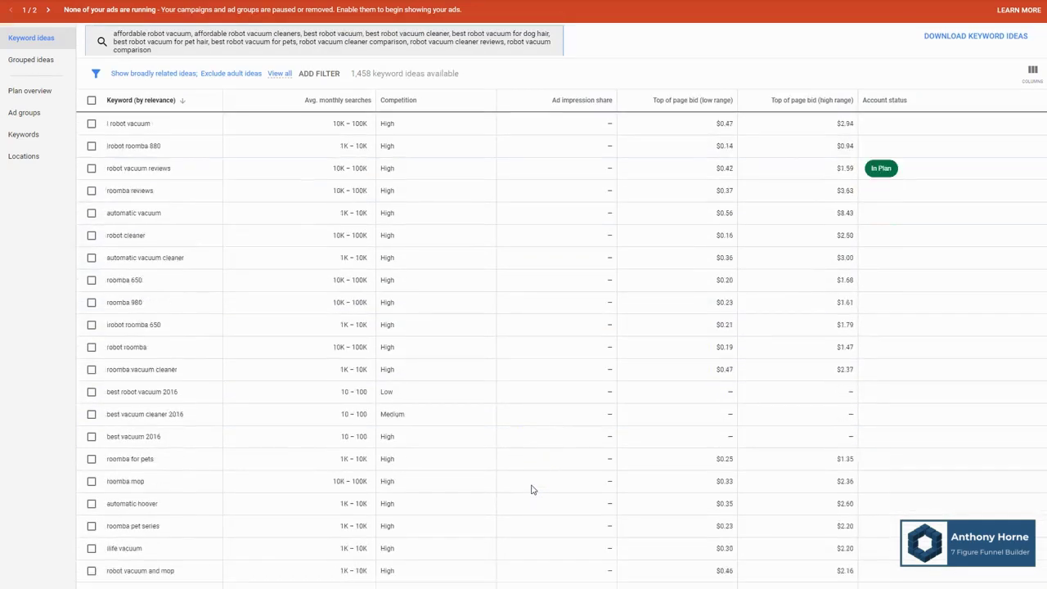
scroll(532, 488, down, 1)
scroll(531, 488, down, 3)
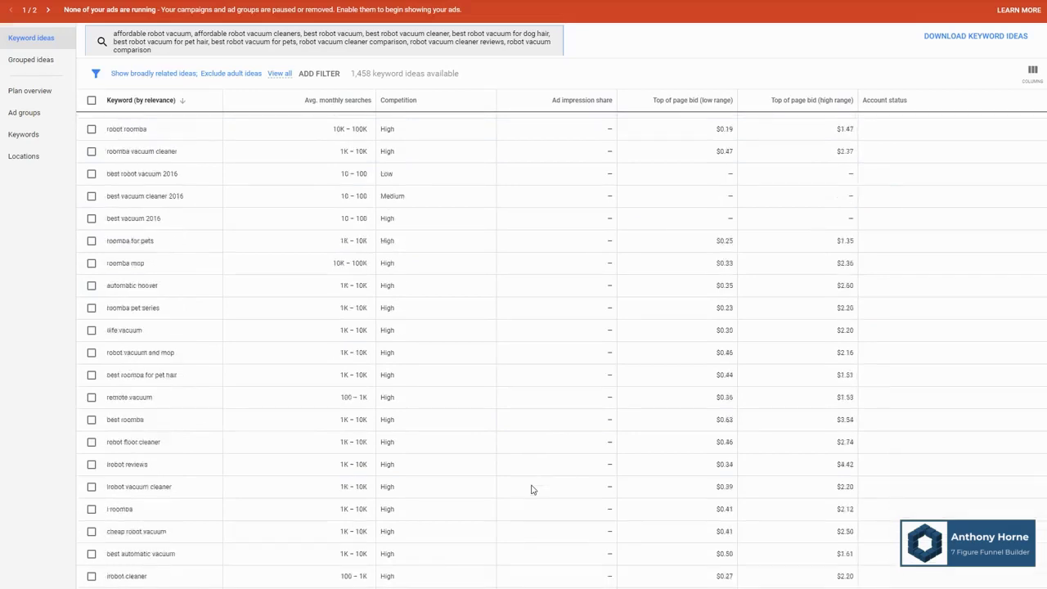
scroll(531, 489, down, 1)
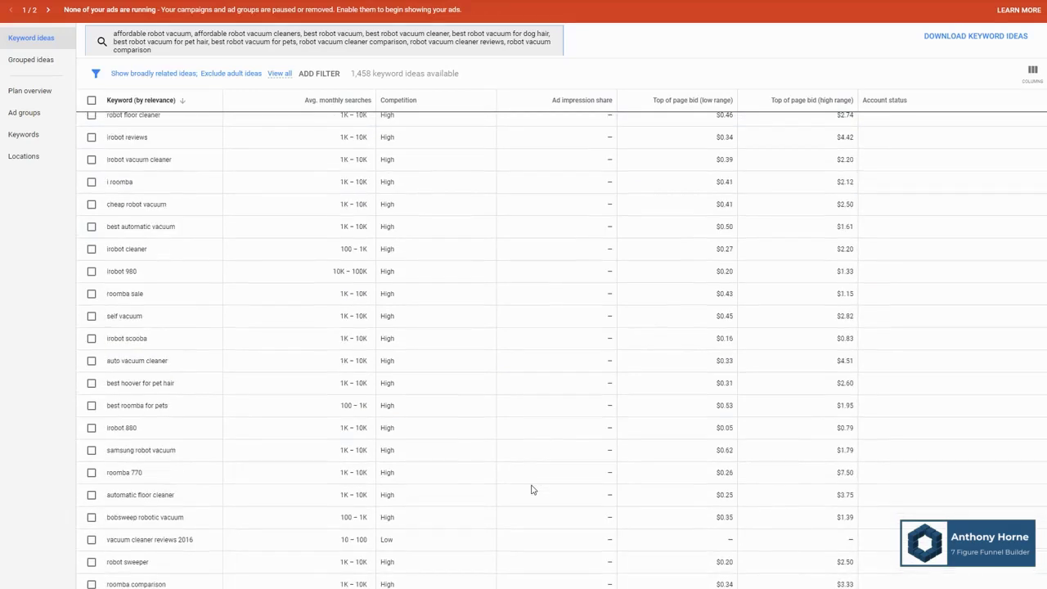
scroll(531, 489, down, 15)
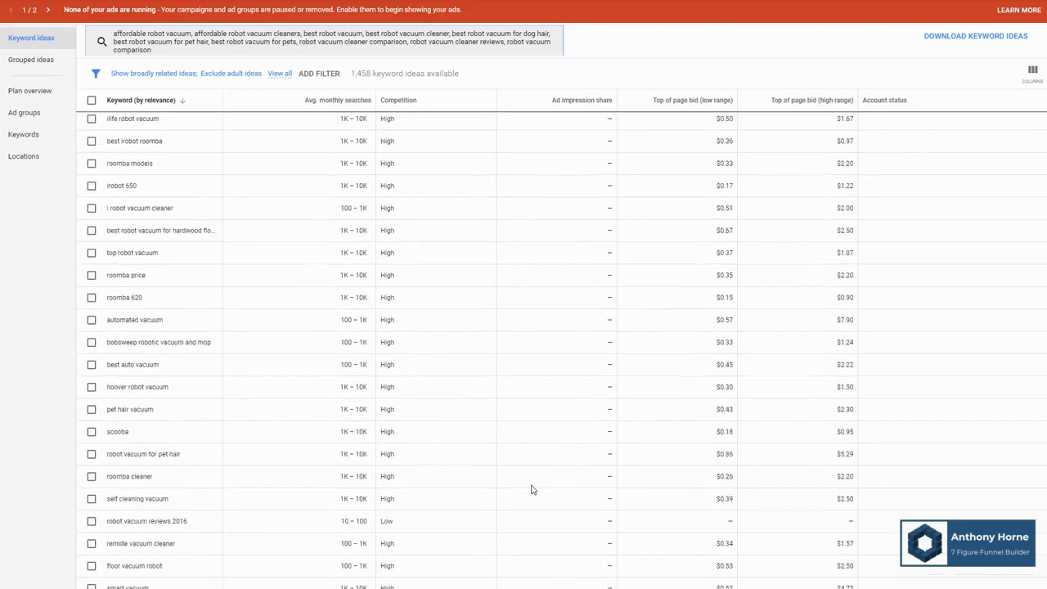
scroll(531, 489, down, 4)
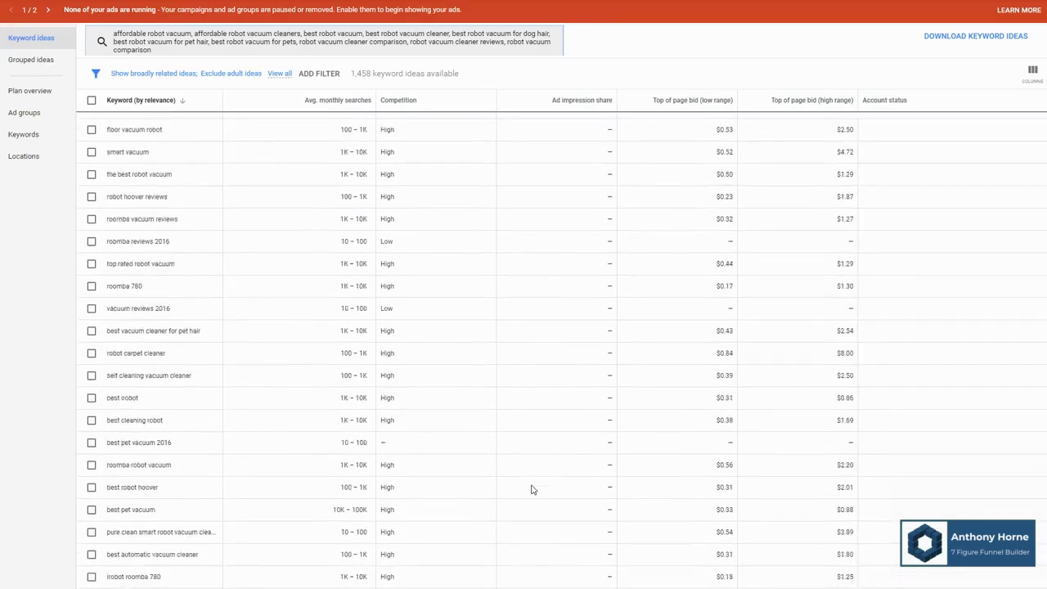
scroll(531, 489, down, 1)
scroll(532, 489, down, 4)
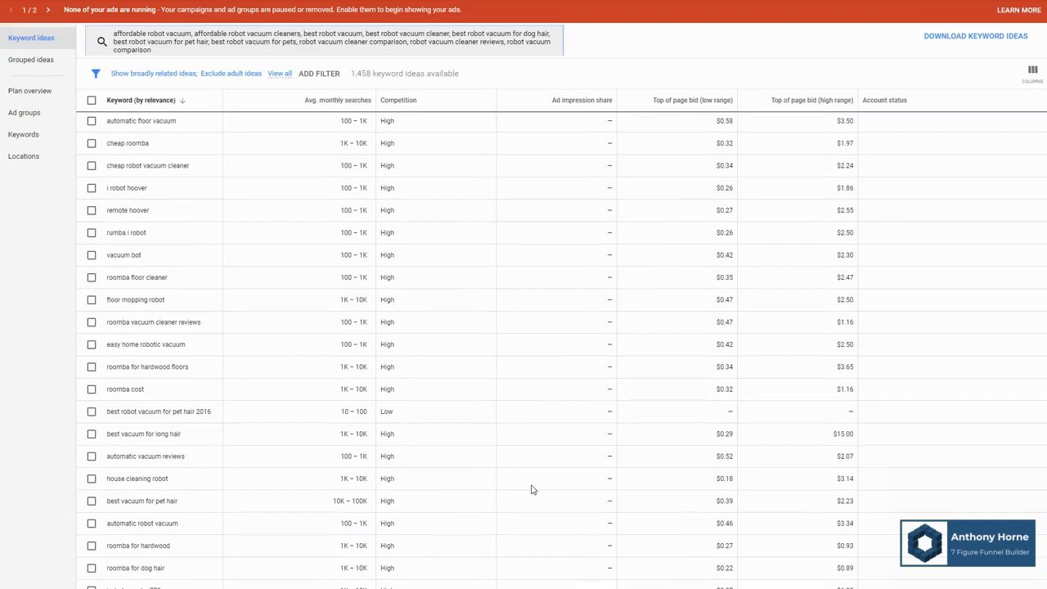
scroll(532, 489, down, 2)
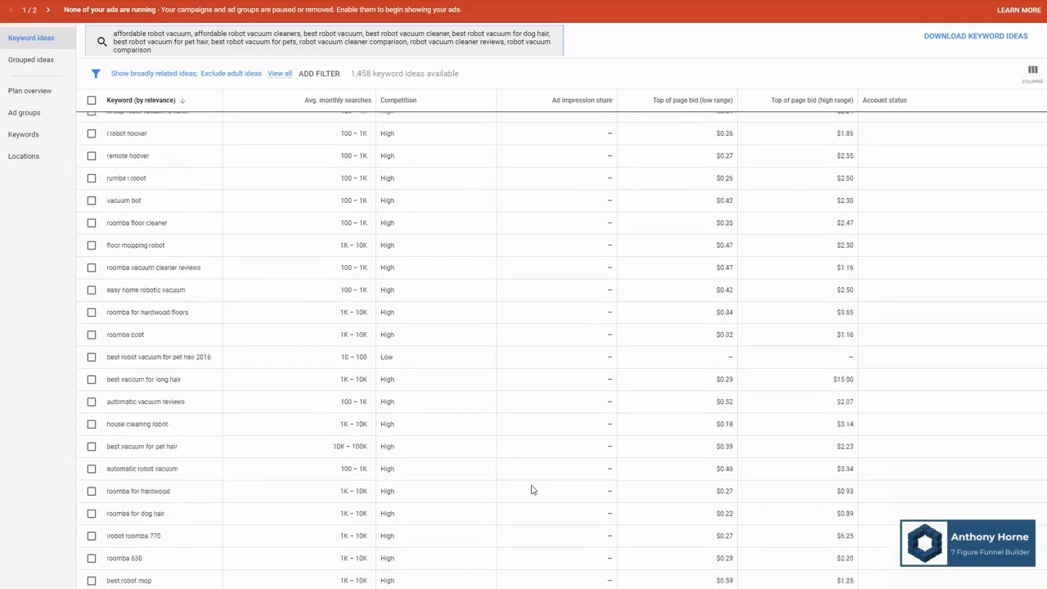
scroll(316, 479, down, 2)
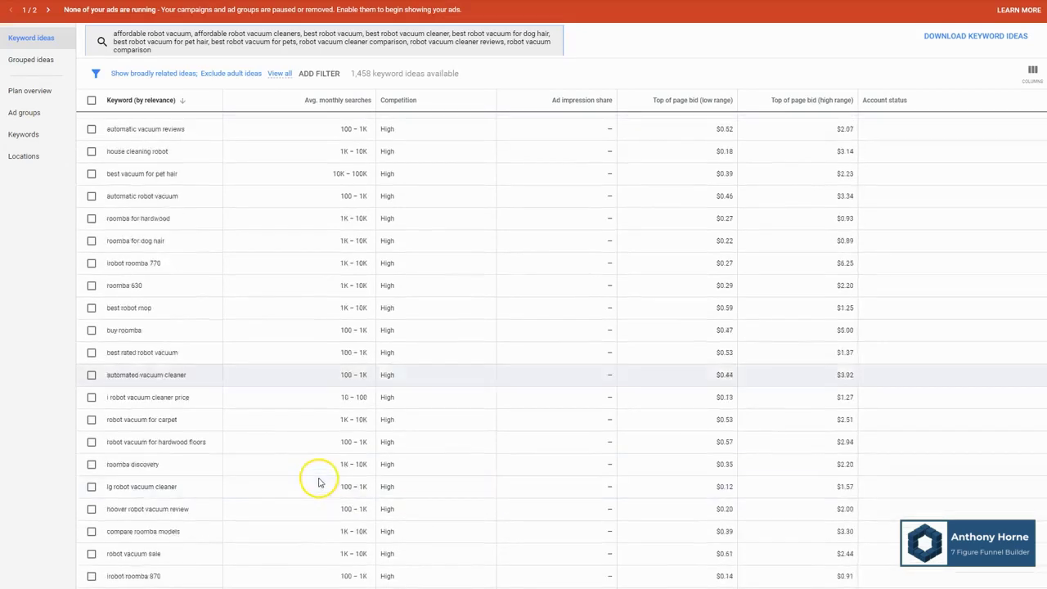
scroll(347, 486, down, 5)
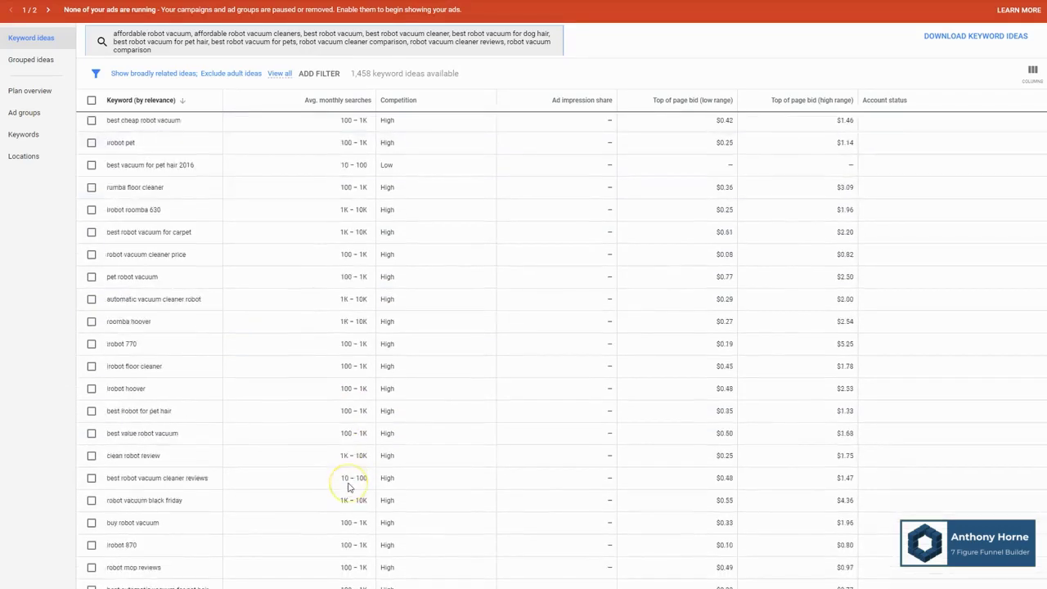
scroll(348, 486, up, 5)
scroll(347, 485, up, 3)
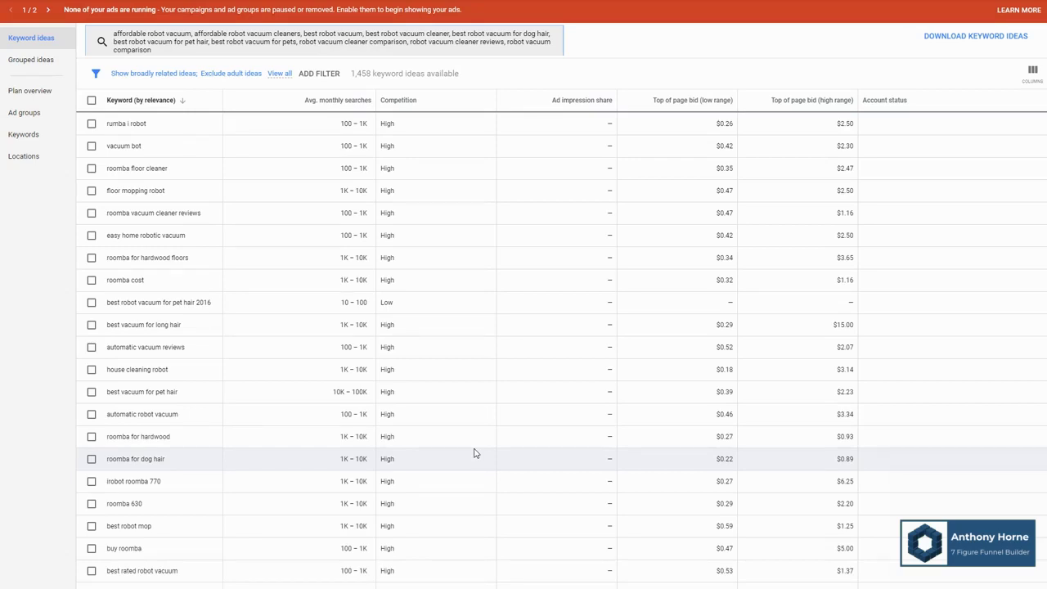
click(429, 448)
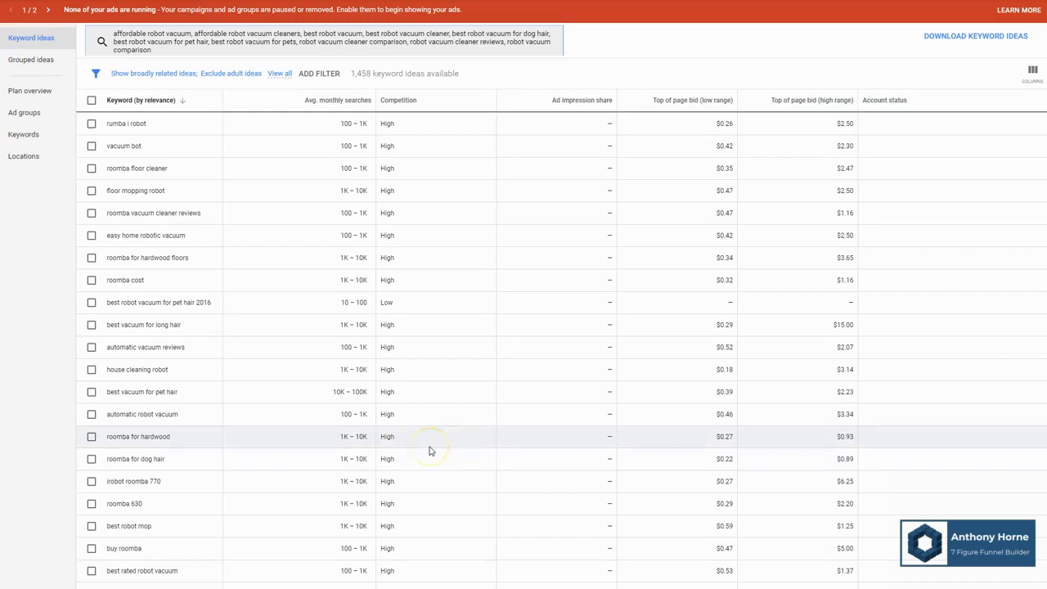